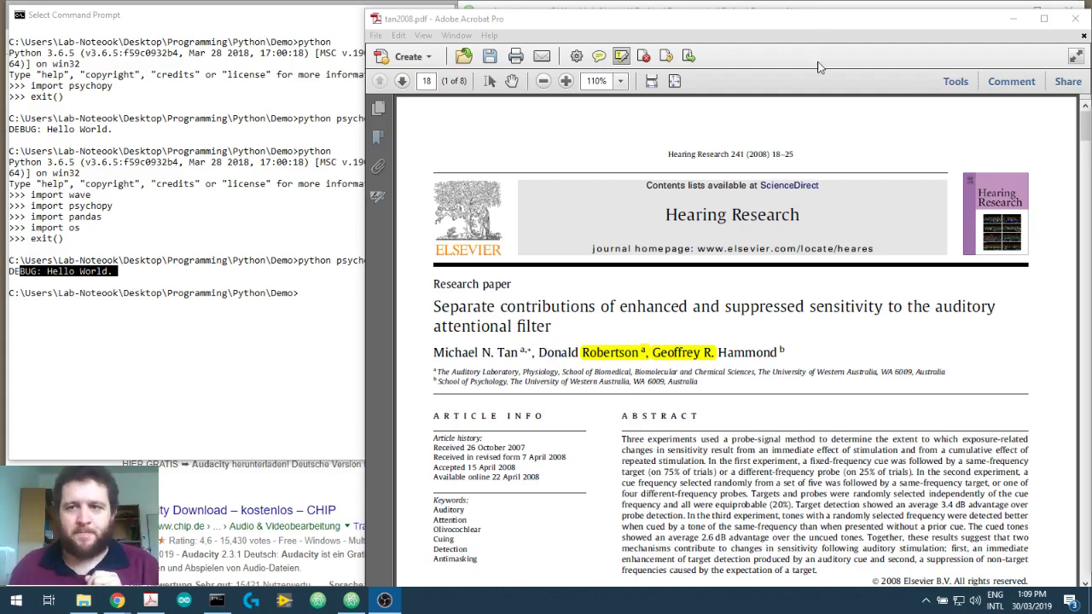
In section 2.3 Procedure, highlight '2IFC' and the '250-ms target or probe tone' phrase
scroll(863, 154, down, 5)
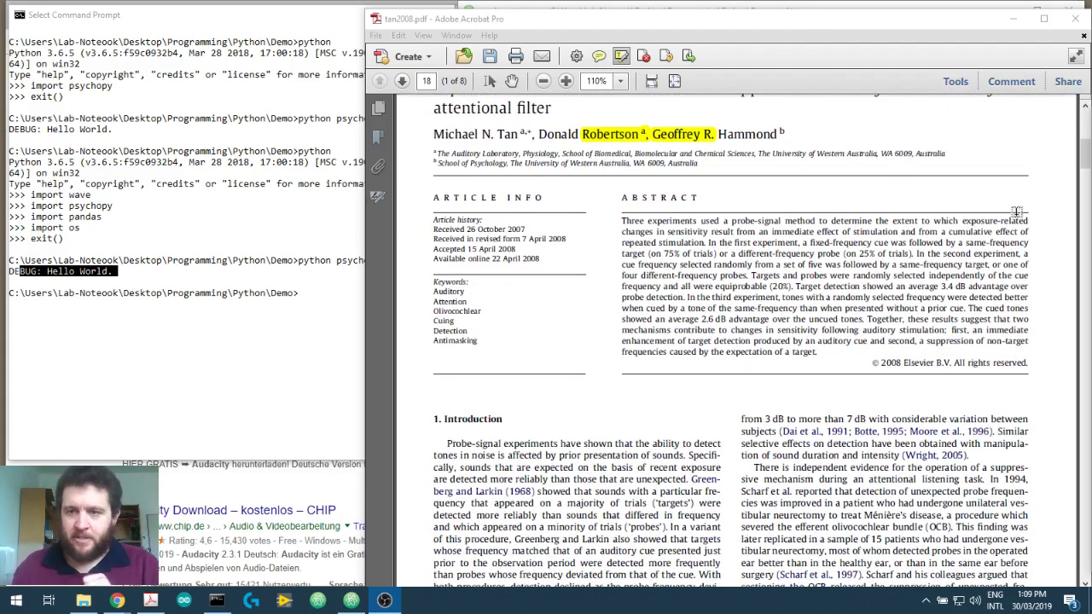
drag(1085, 164, 1080, 213)
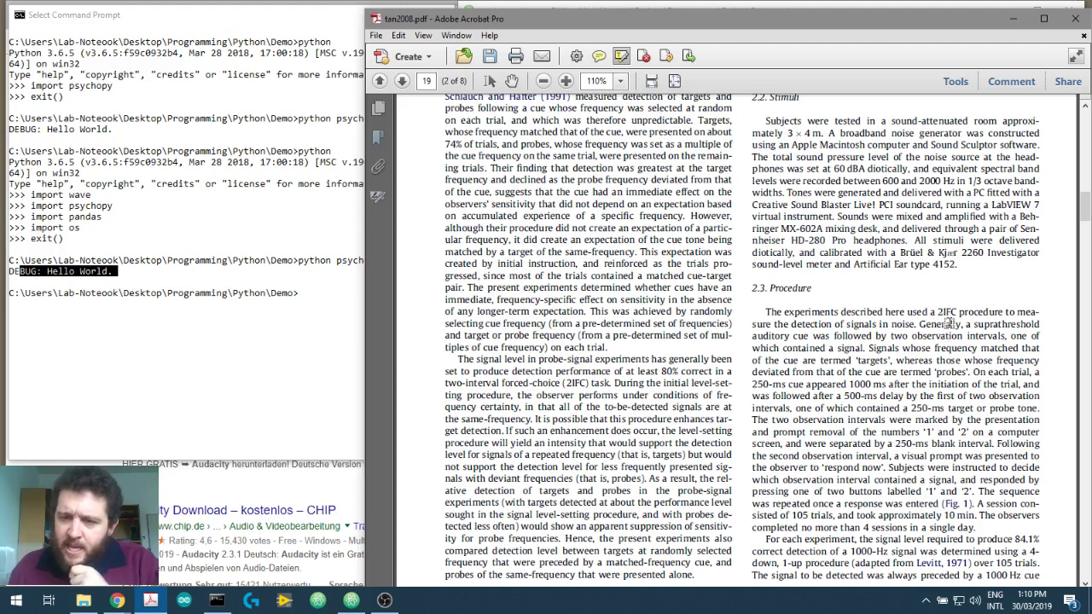
drag(938, 312, 1007, 314)
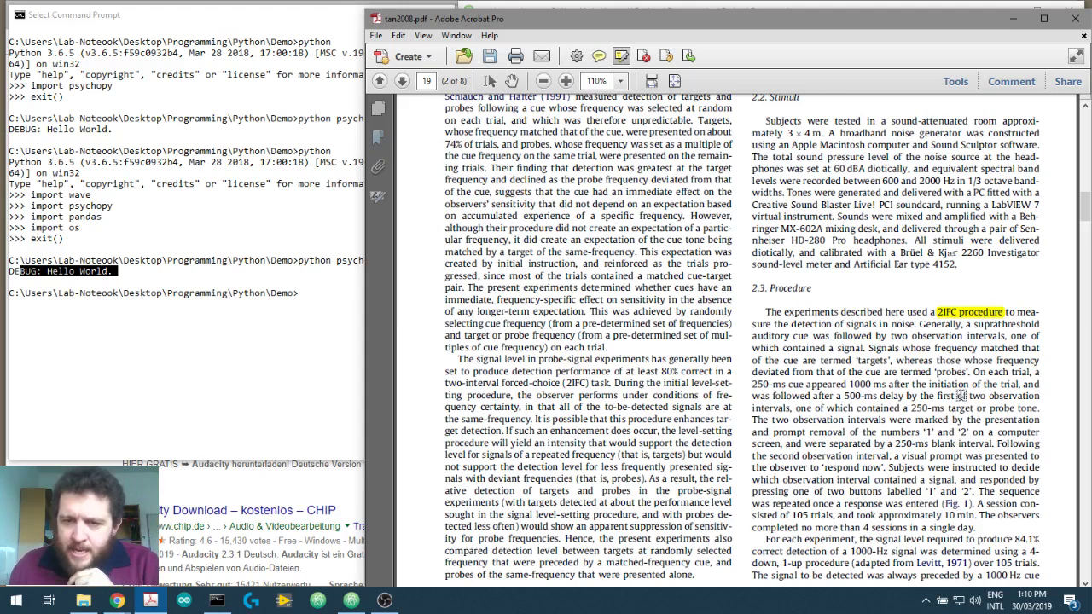
drag(911, 409, 1036, 409)
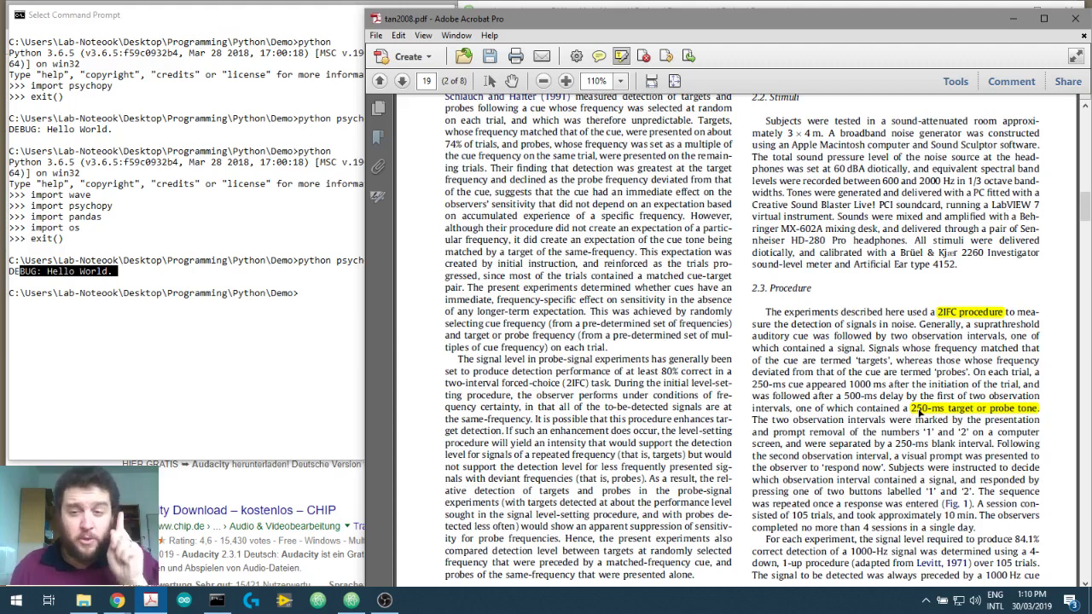
Highlight the 1000-Hz signal, 84.1%, the 4-down 1-up rule, and the Sennheiser HD-280 Pro headphones
scroll(919, 408, down, 1)
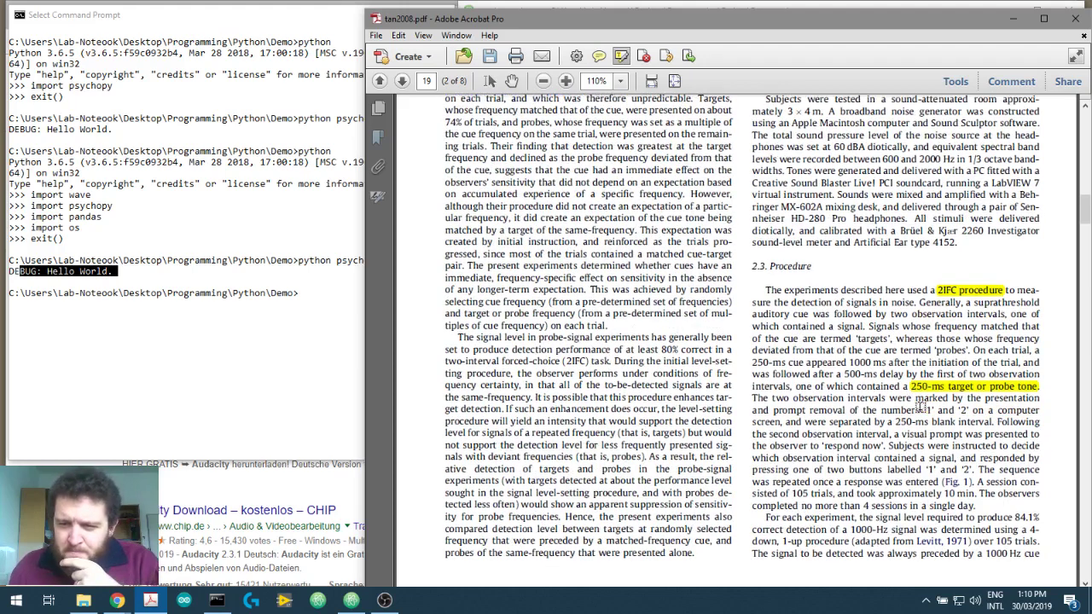
scroll(920, 409, down, 3)
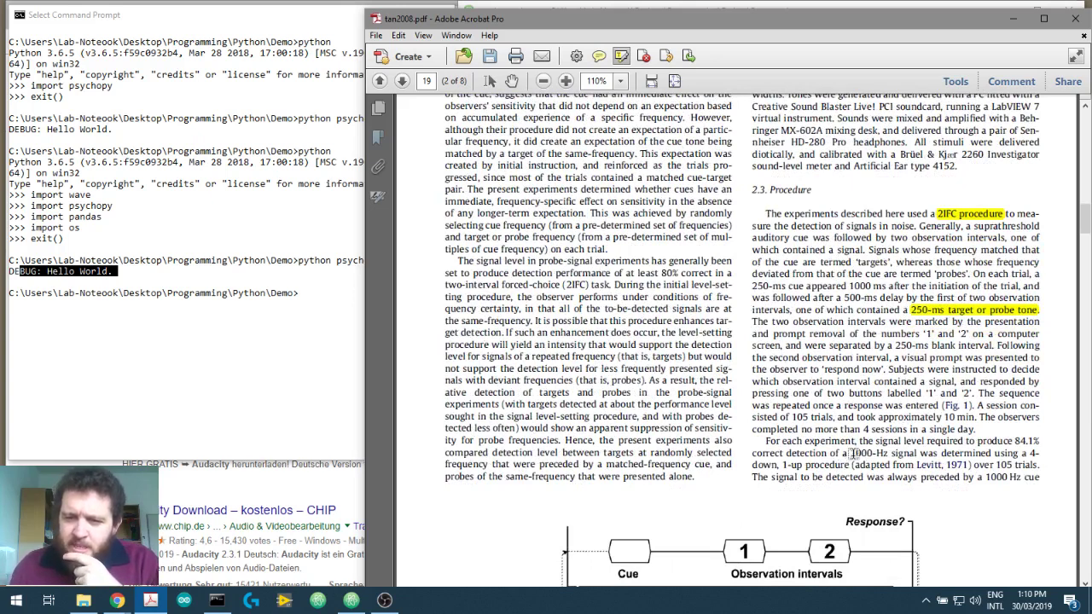
drag(851, 453, 916, 455)
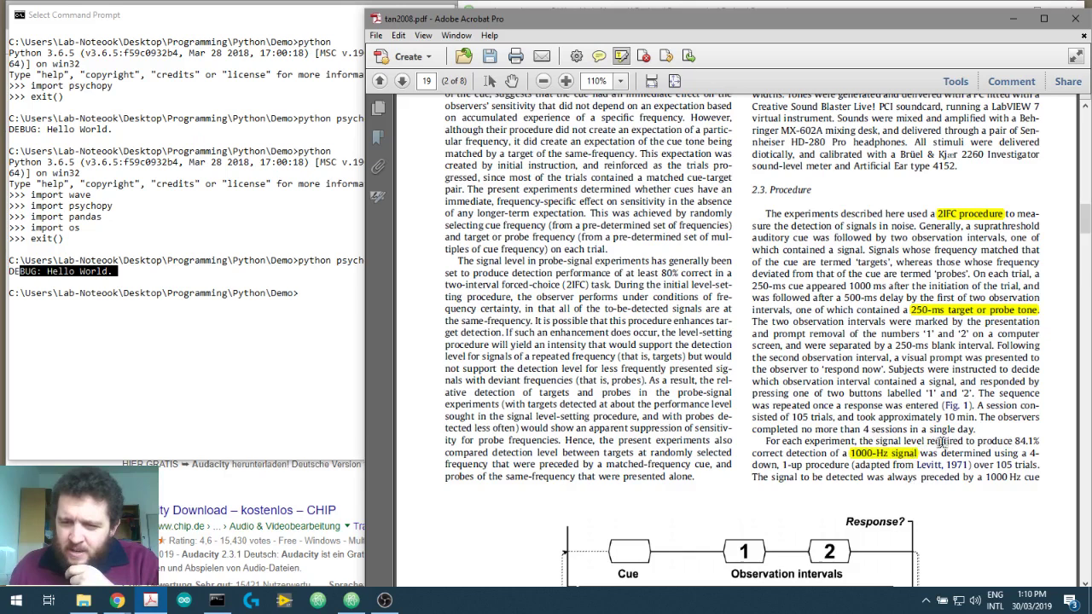
drag(1015, 440, 1040, 465)
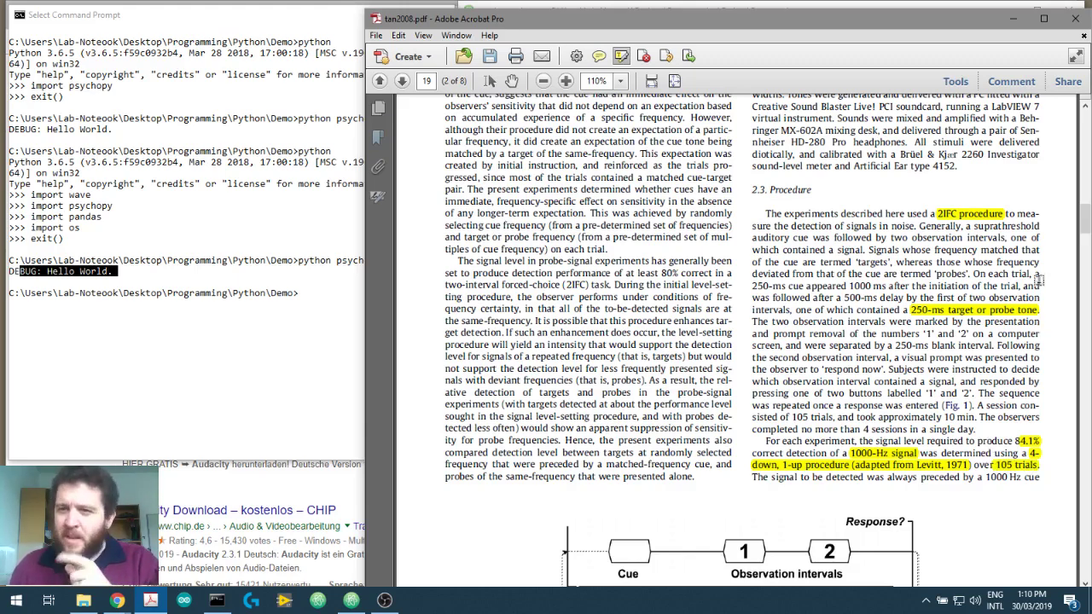
scroll(873, 239, up, 1)
scroll(874, 240, up, 1)
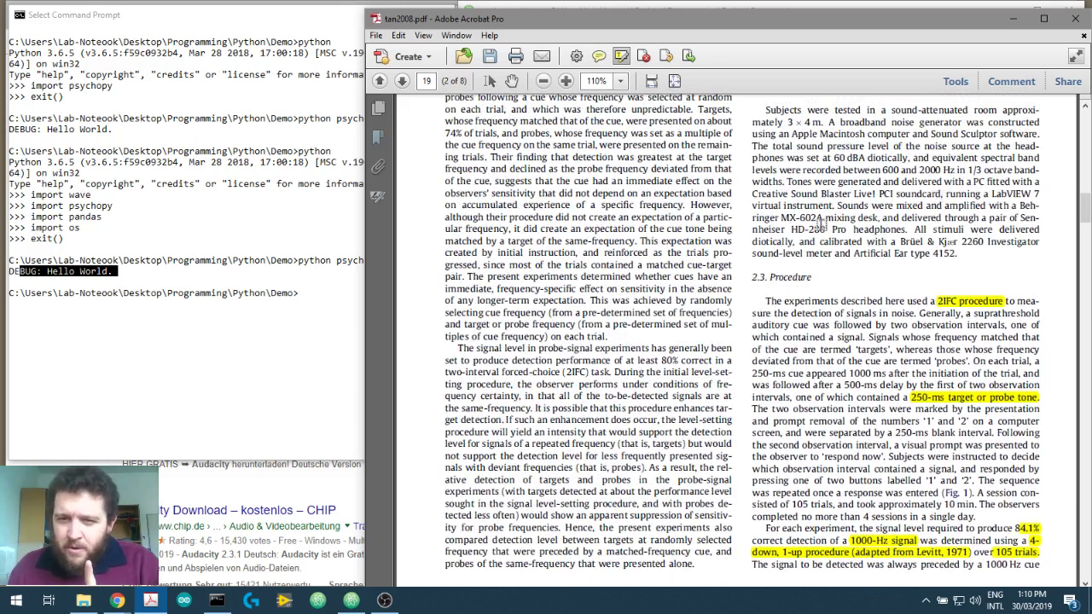
drag(981, 219, 911, 230)
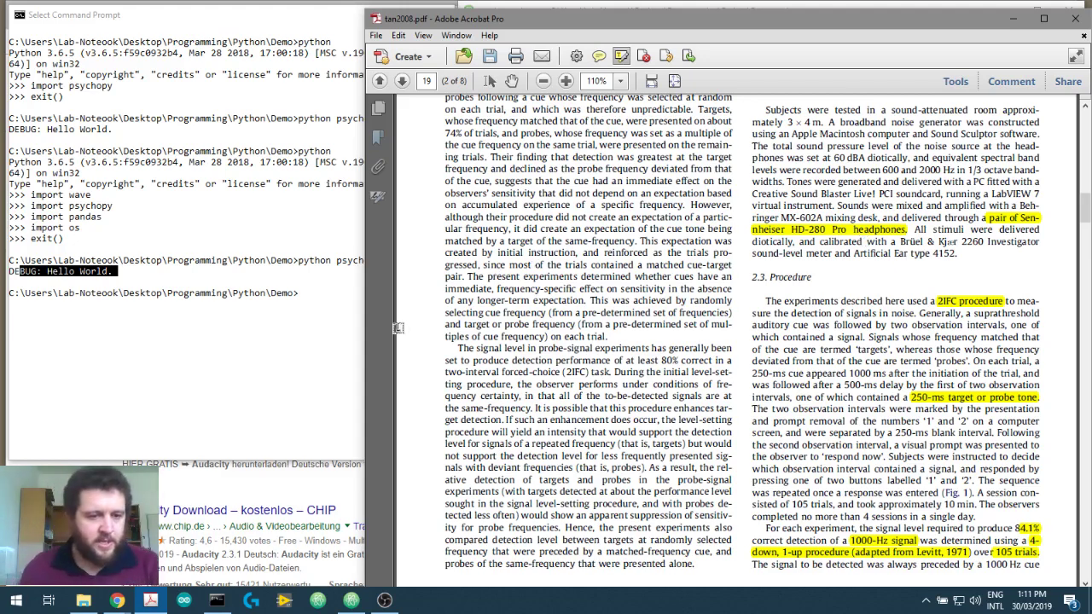
Search the Start menu for 'aud' and launch Audacity with an empty project
click(17, 600)
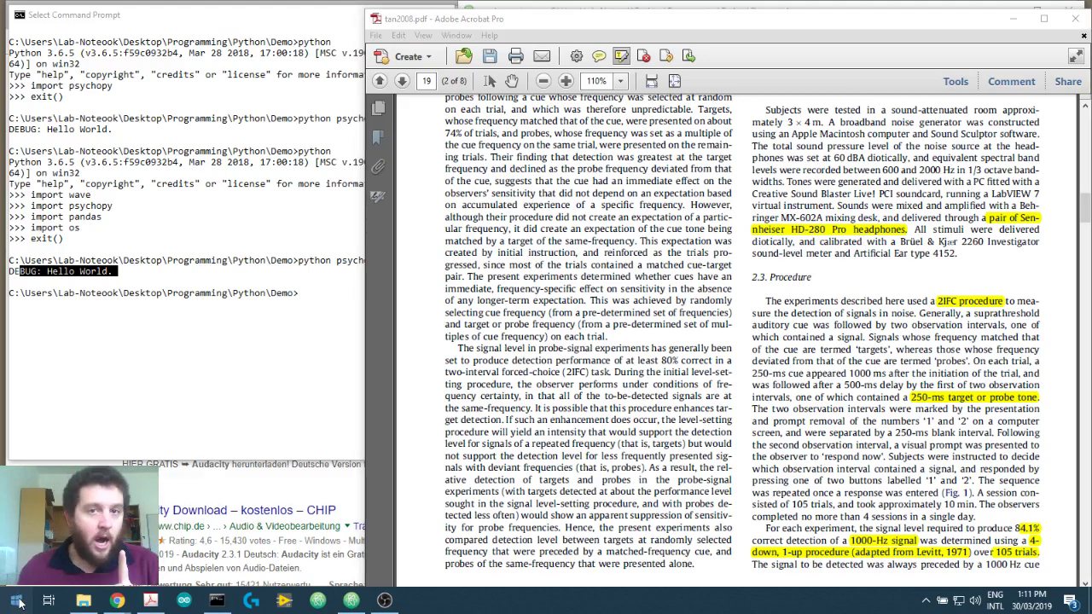
text(aud)
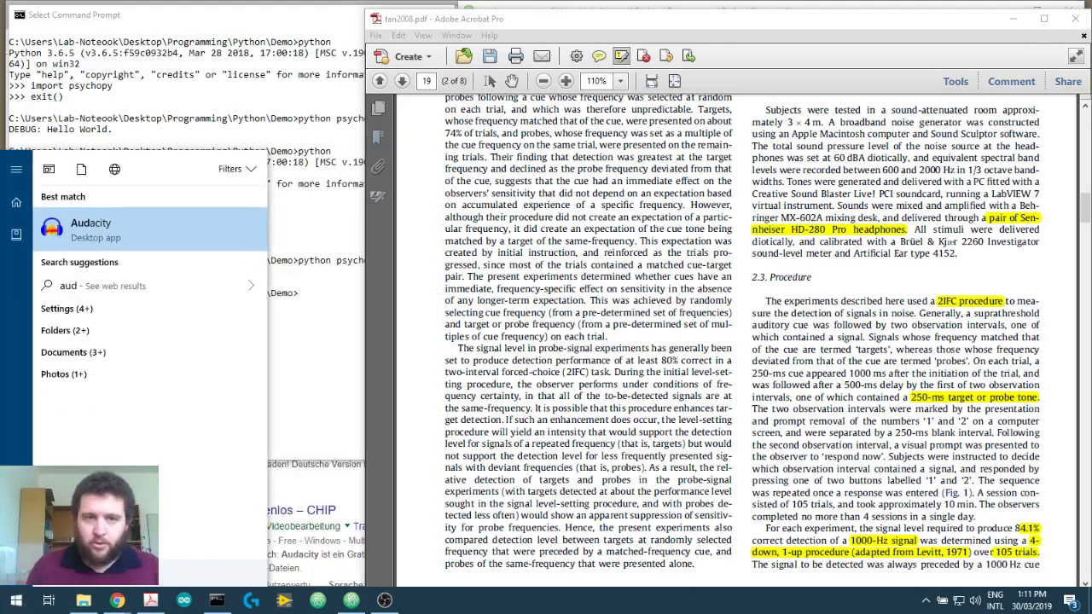
key(Escape)
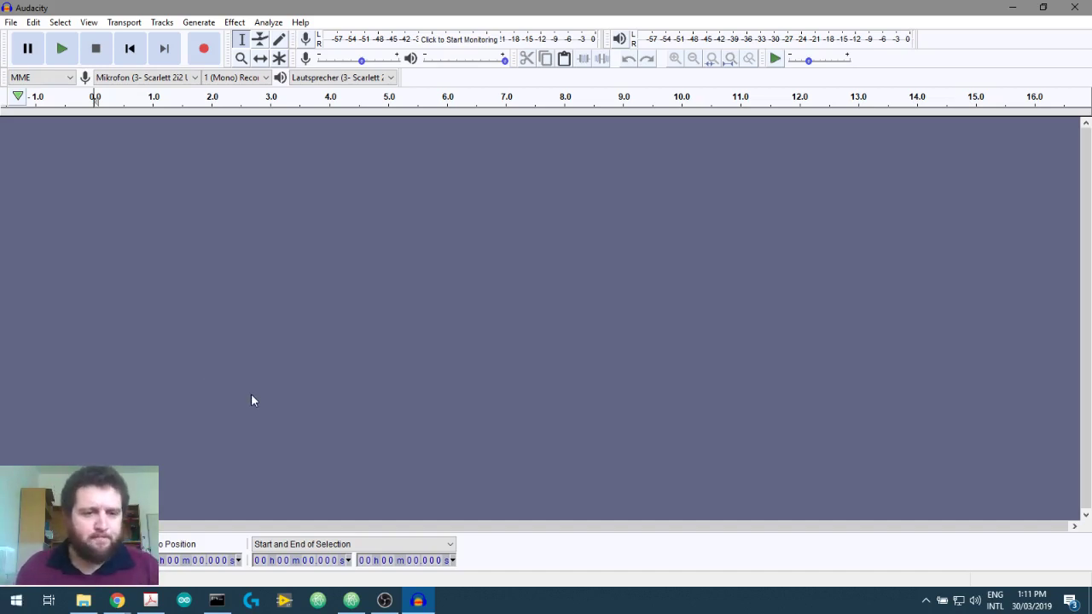
Generate a Sine tone at 1000 Hz, amplitude 1, lasting 0.250 s
click(197, 23)
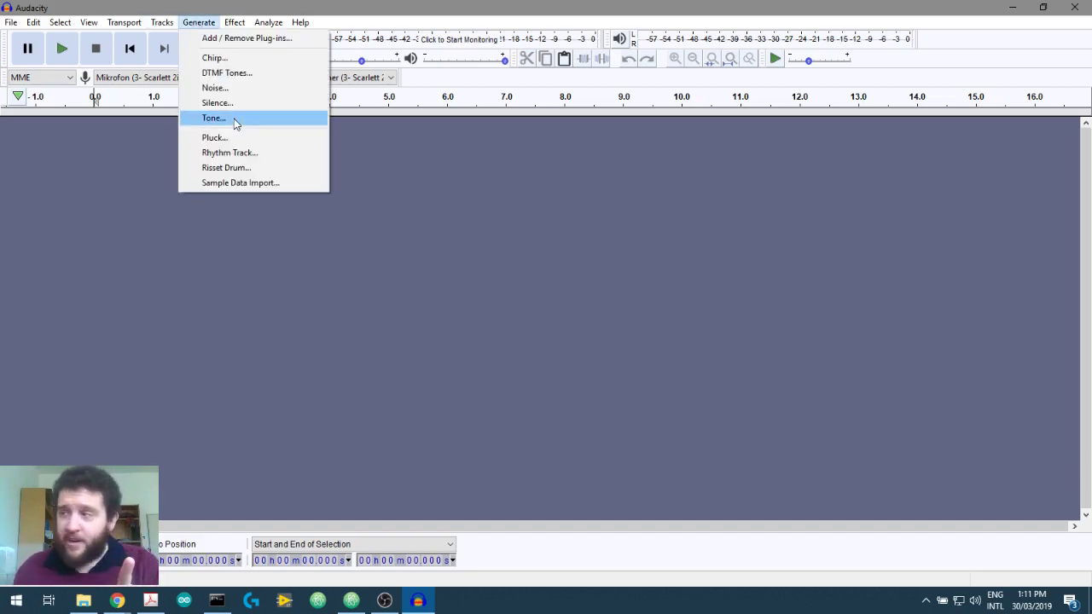
click(236, 119)
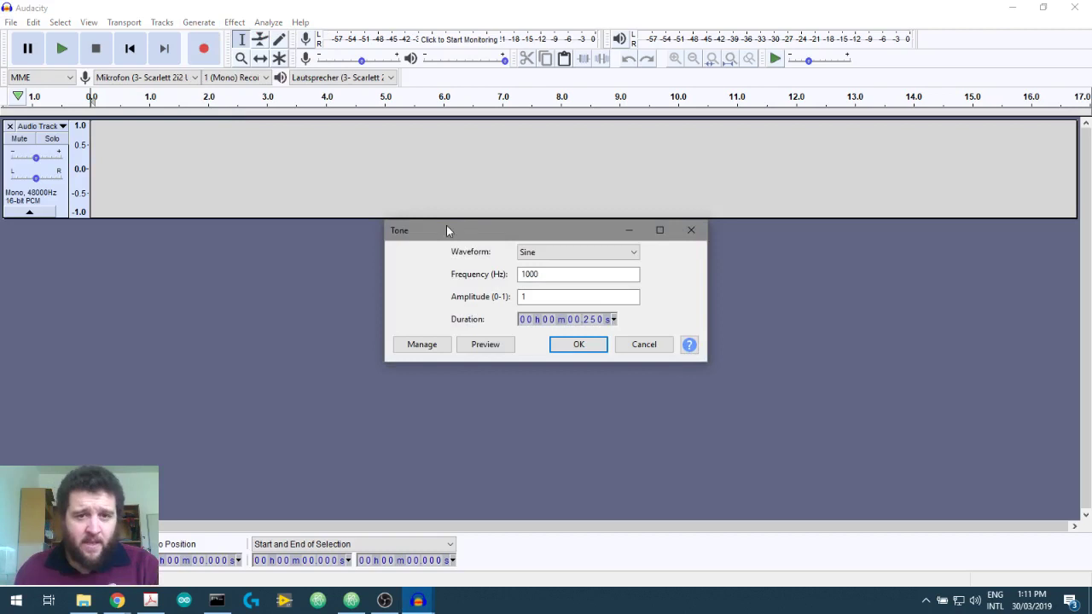
drag(488, 236, 483, 186)
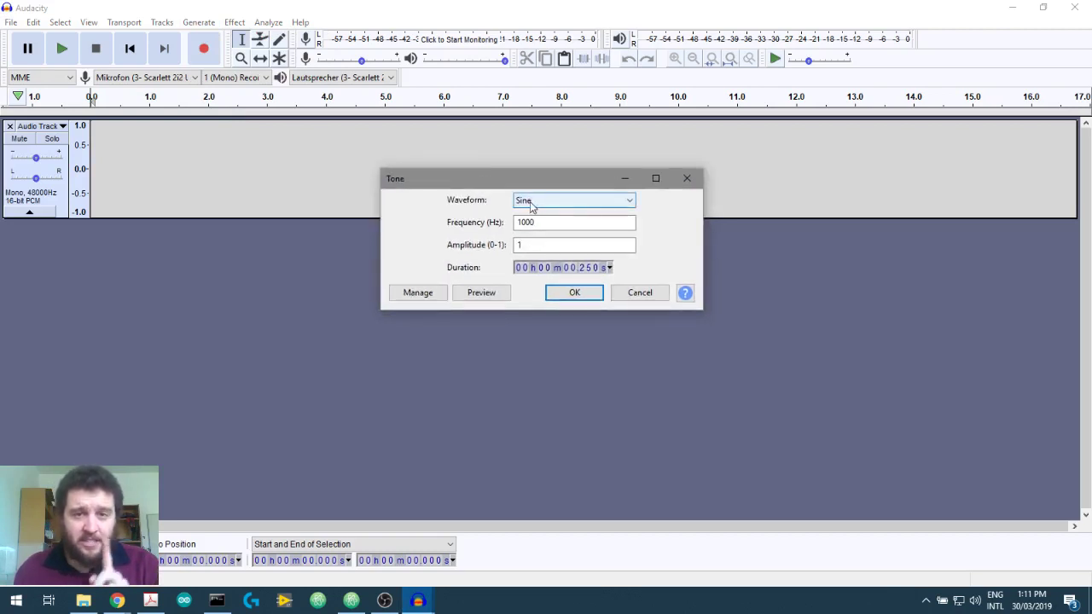
drag(541, 224, 493, 223)
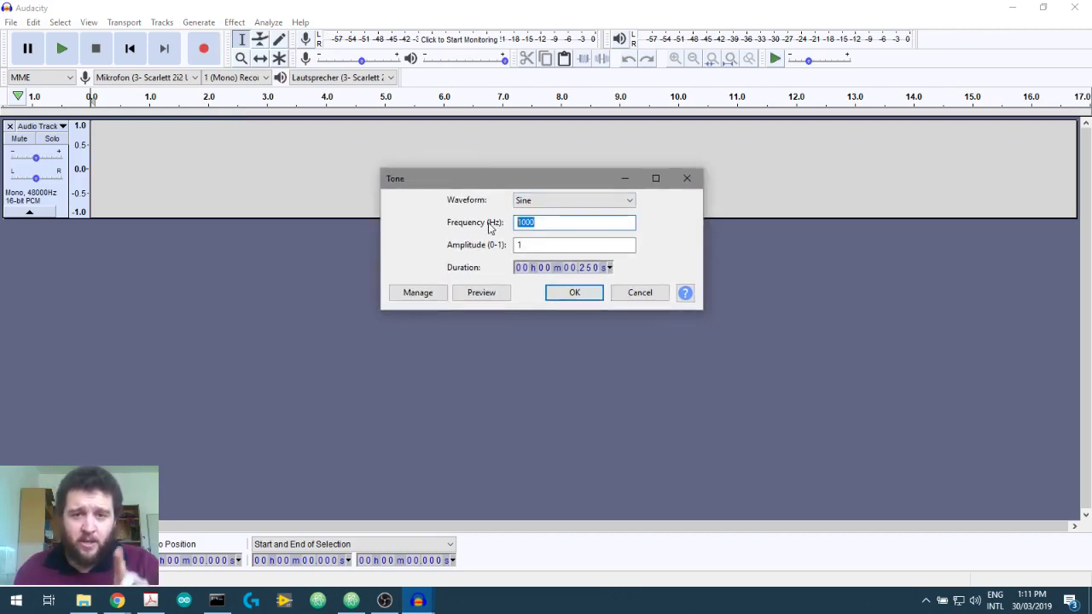
click(552, 244)
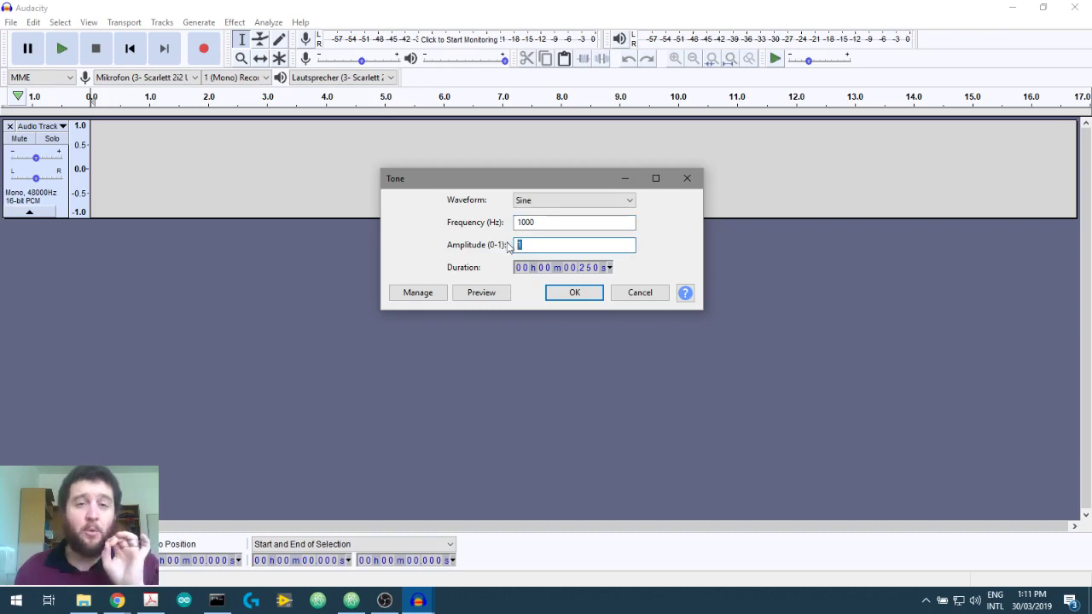
drag(515, 245, 544, 238)
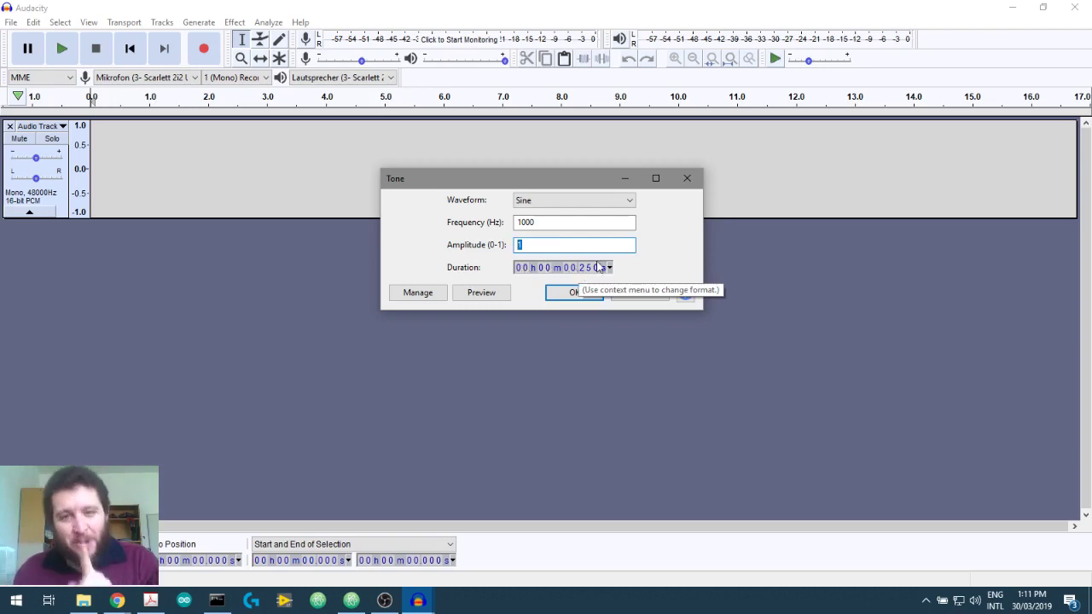
click(573, 295)
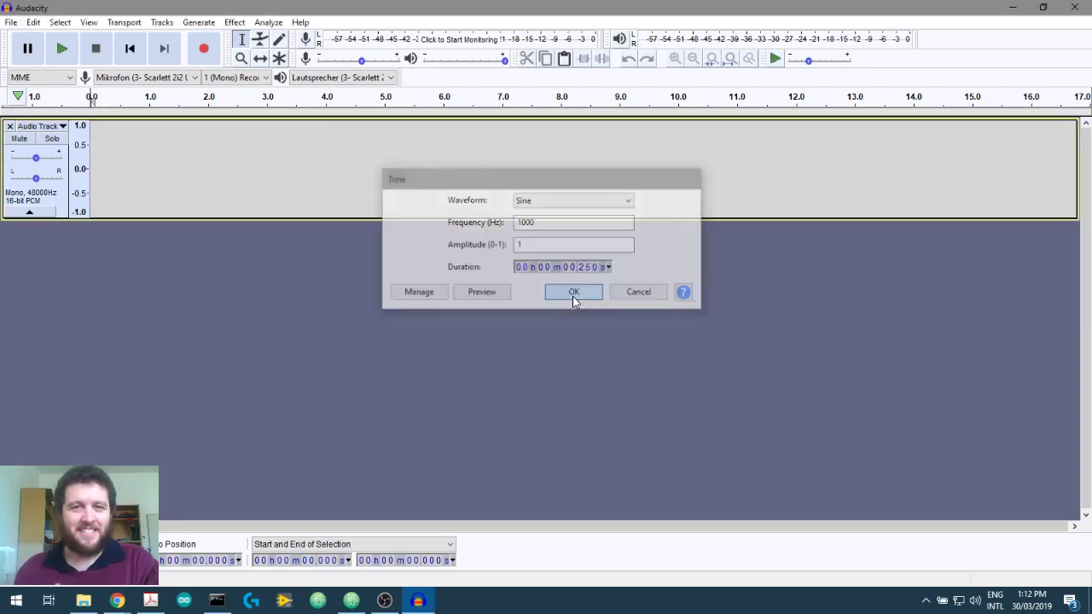
click(62, 49)
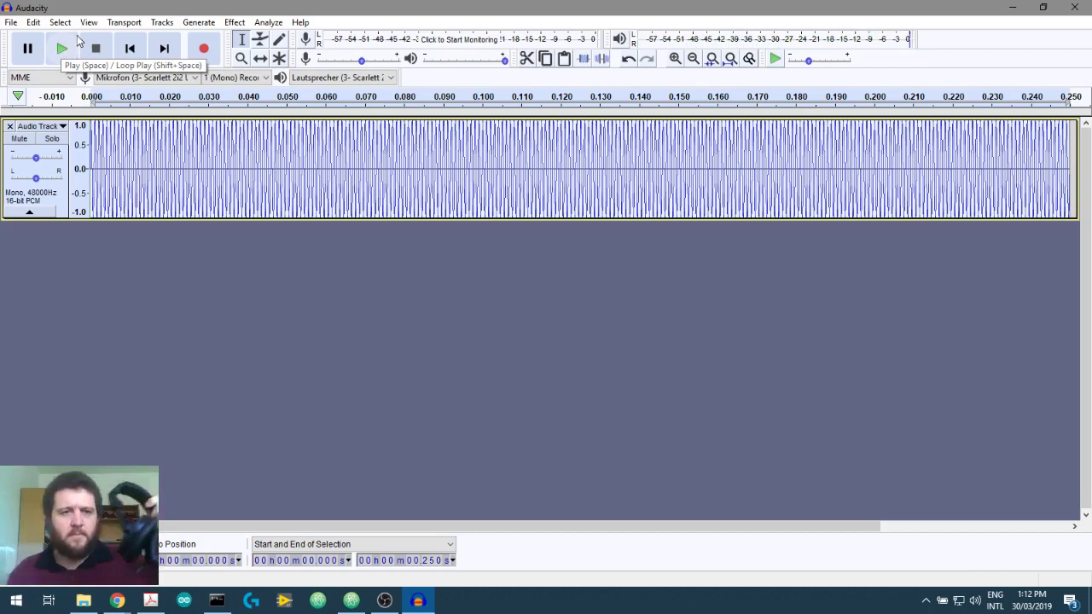
click(70, 52)
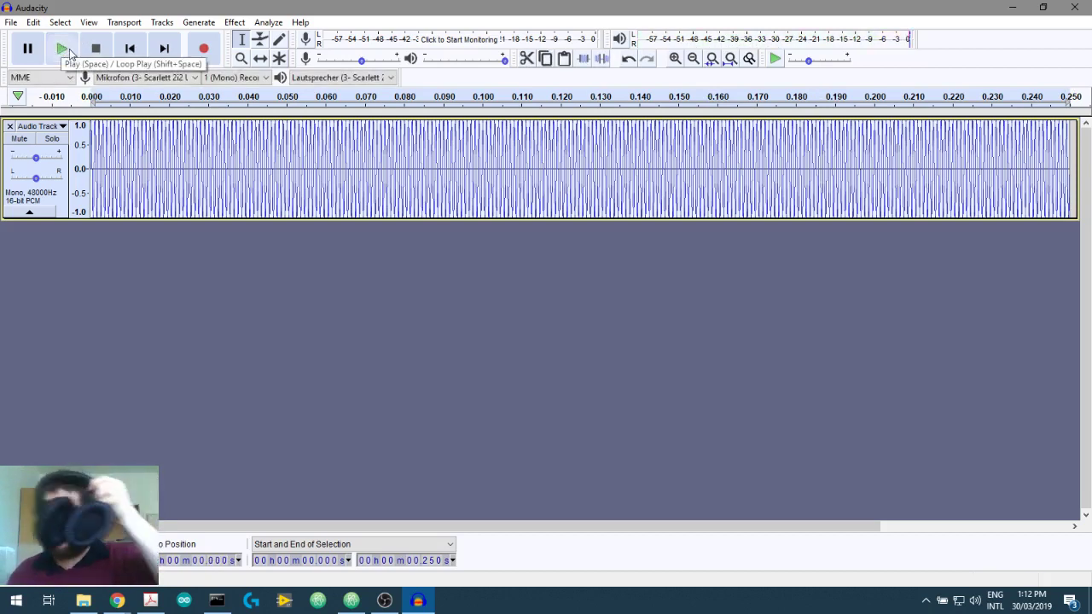
click(61, 51)
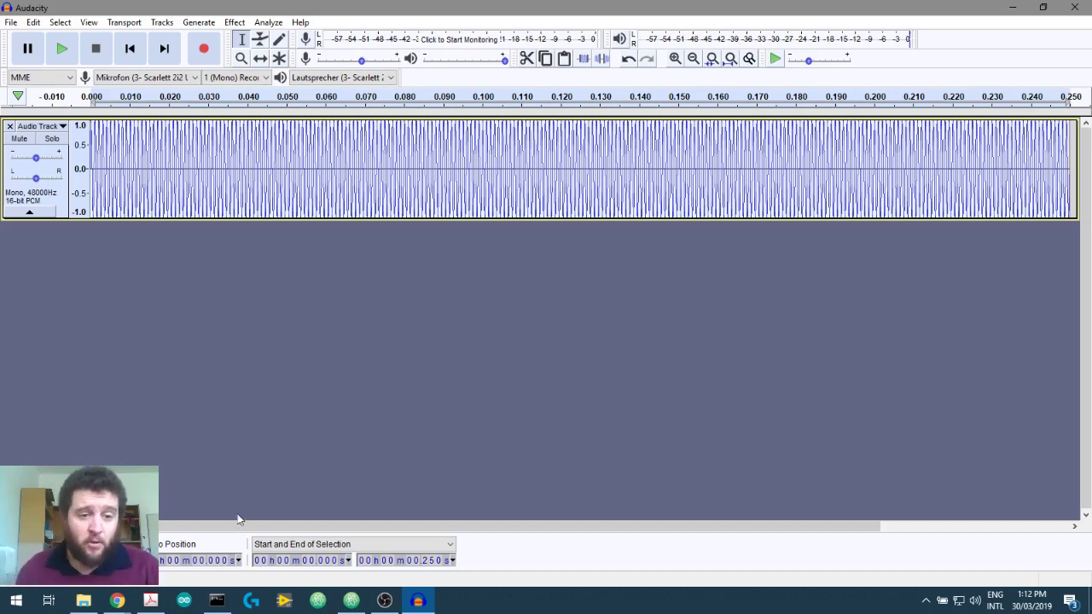
Review the paper at 150% zoom, then bring Audacity back to the front maximized
key(alt+Tab)
scroll(721, 455, down, 1)
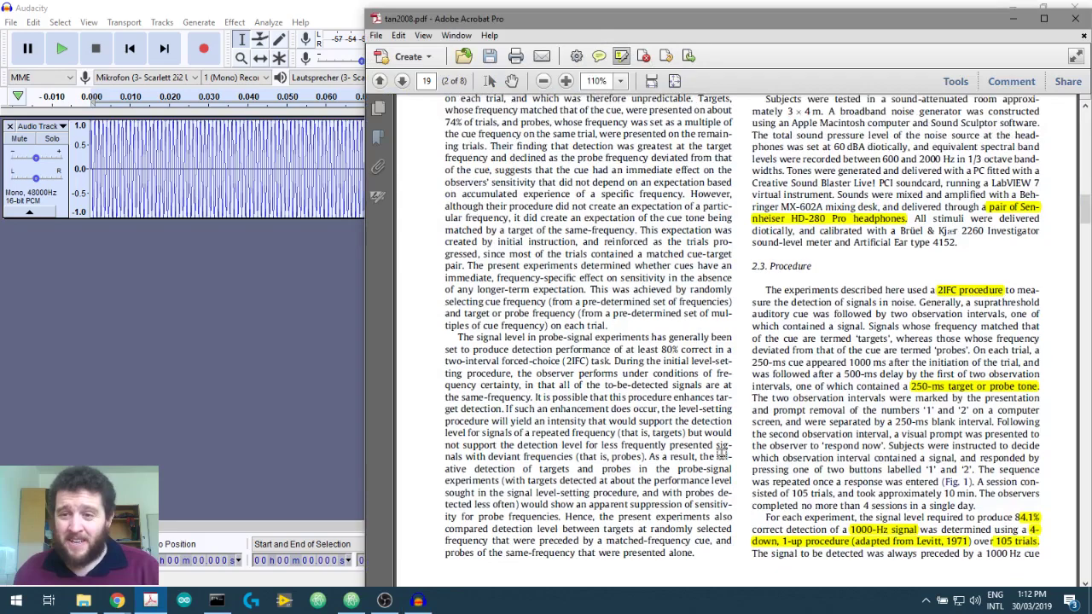
scroll(721, 455, down, 3)
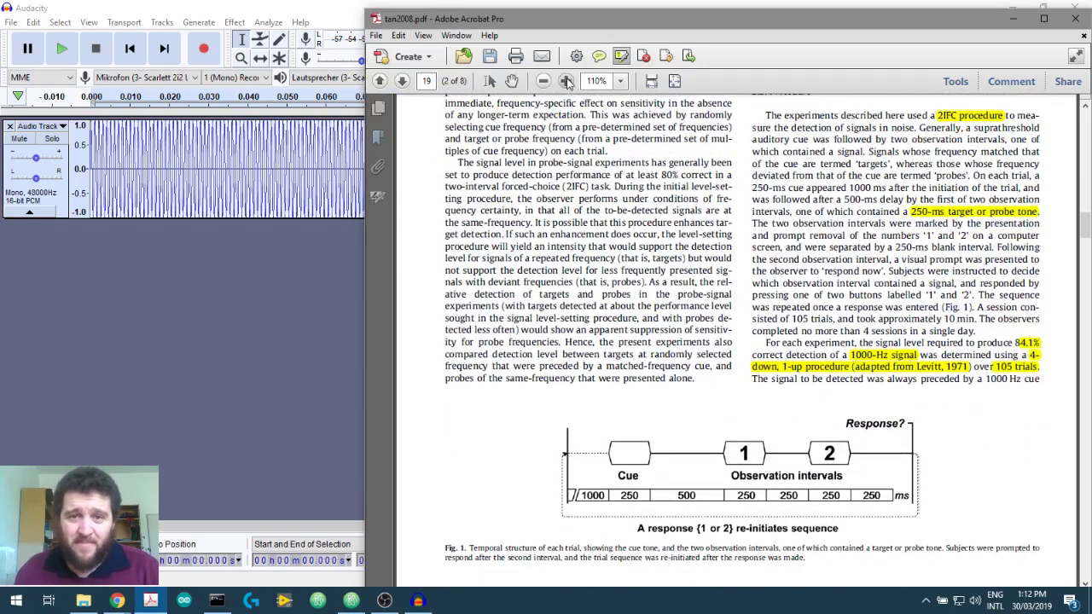
click(567, 81)
scroll(702, 419, down, 3)
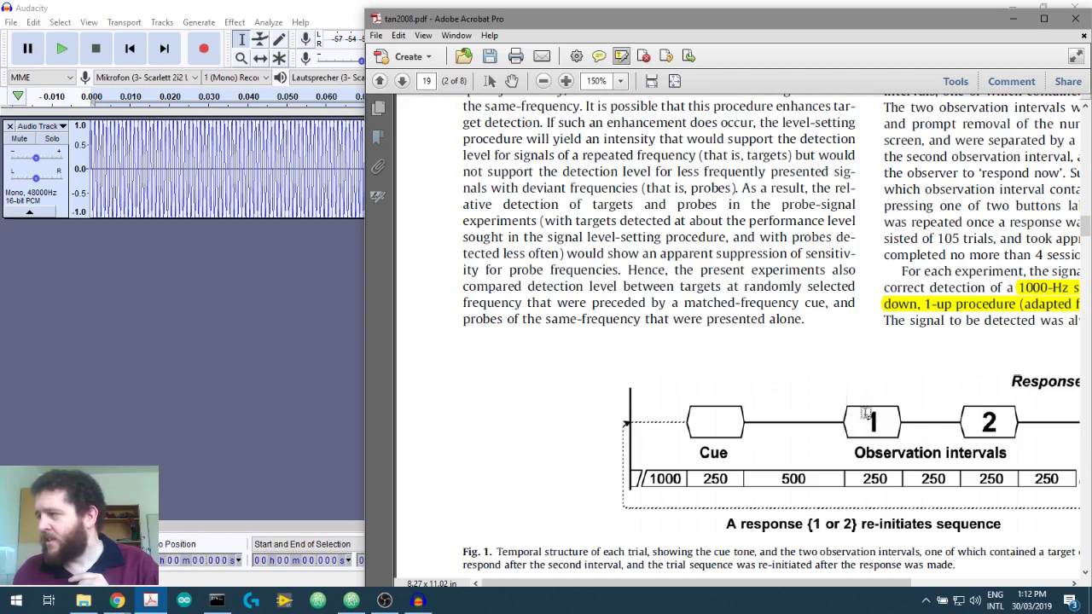
double_click(189, 8)
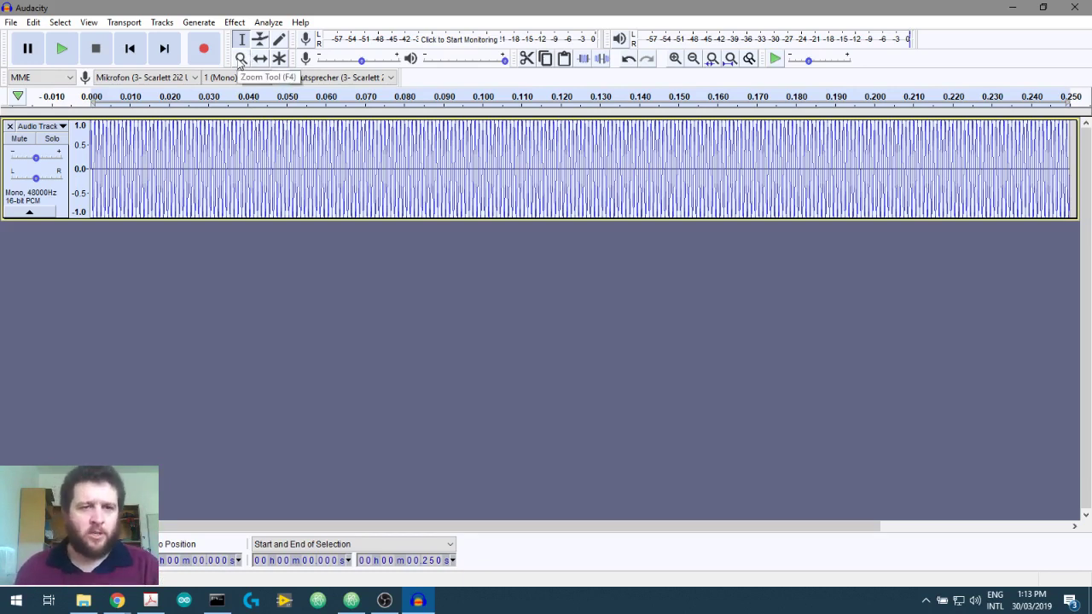
Zoom into the tone's start, select 0.000–0.010 s, and apply Fade In
click(241, 59)
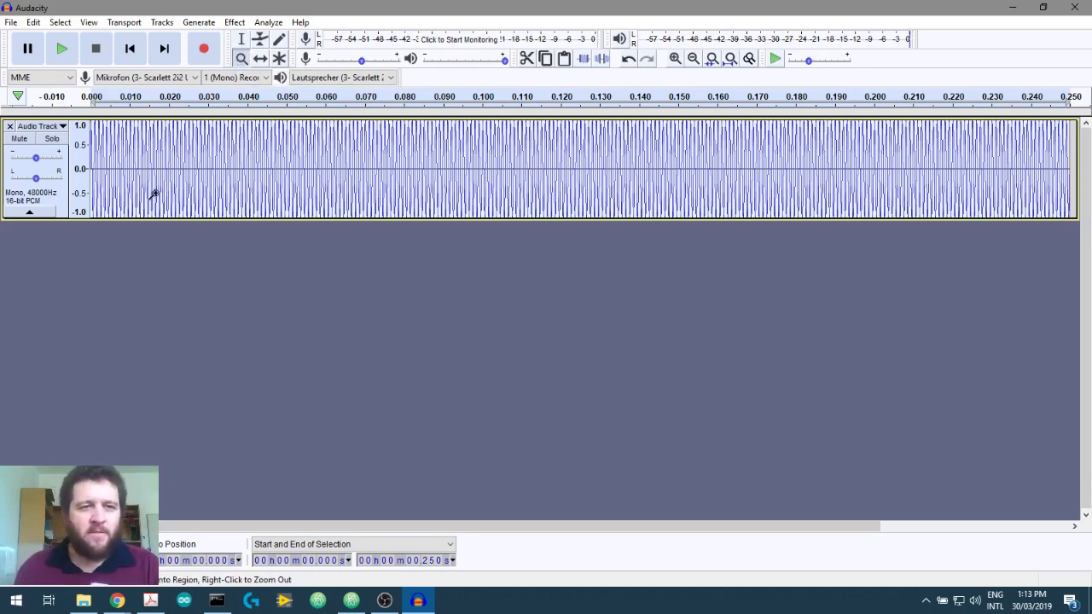
click(241, 39)
click(241, 58)
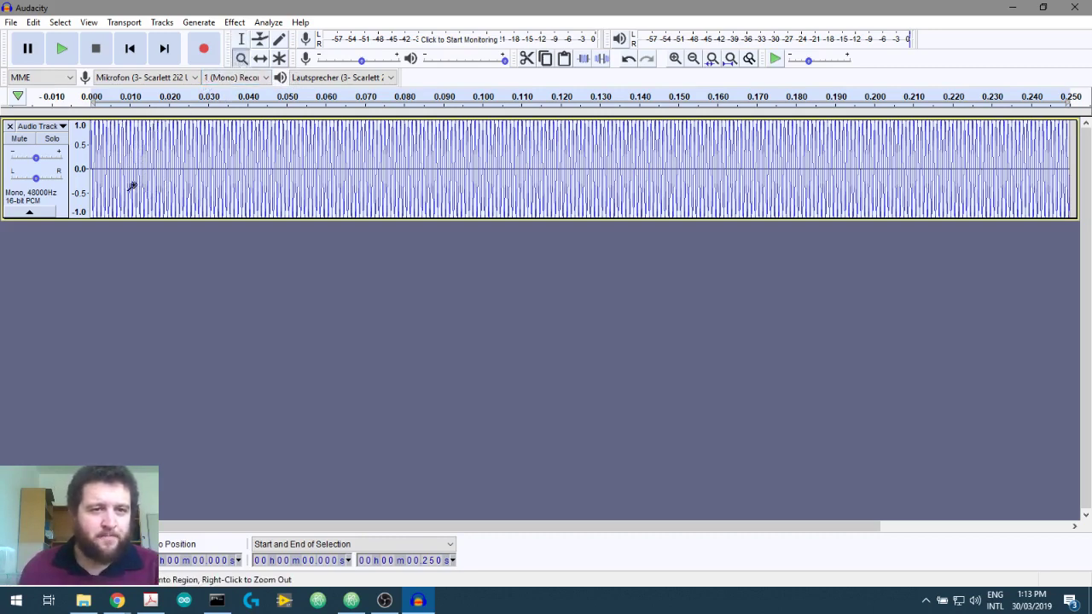
click(96, 175)
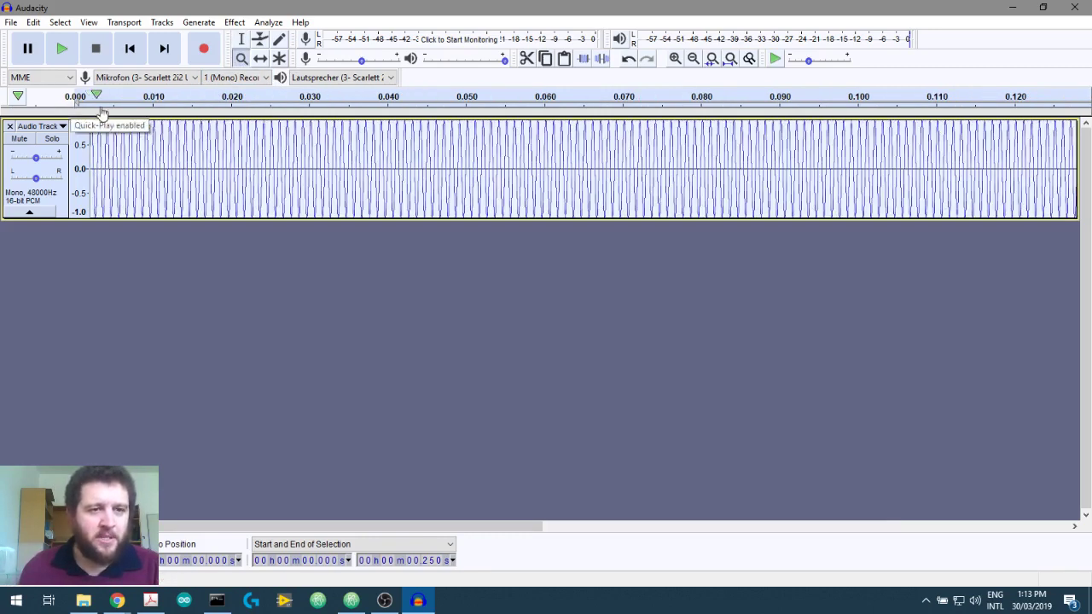
click(241, 39)
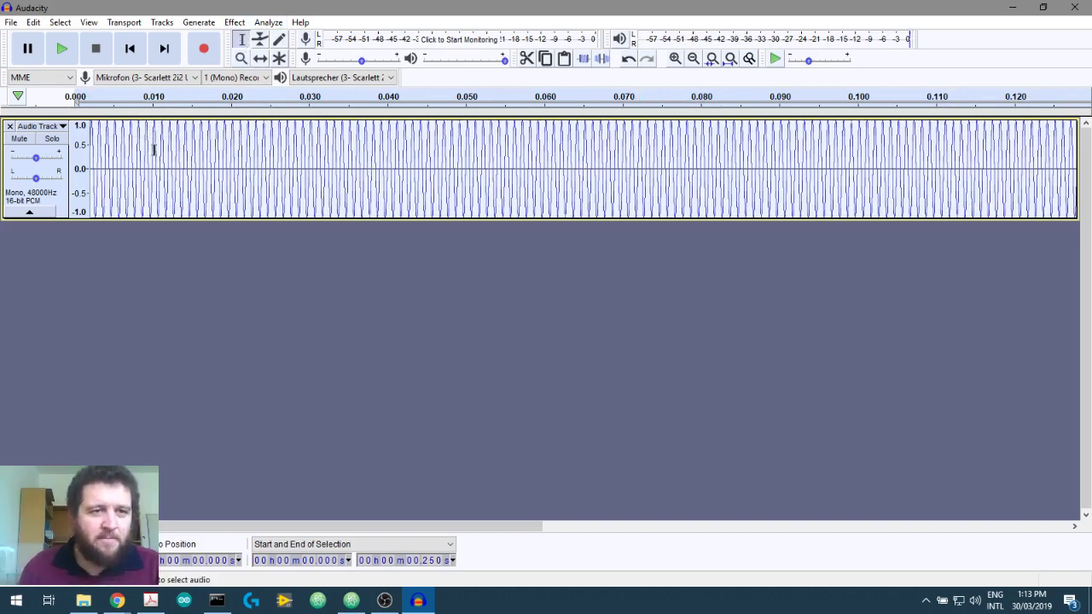
drag(154, 150, 81, 147)
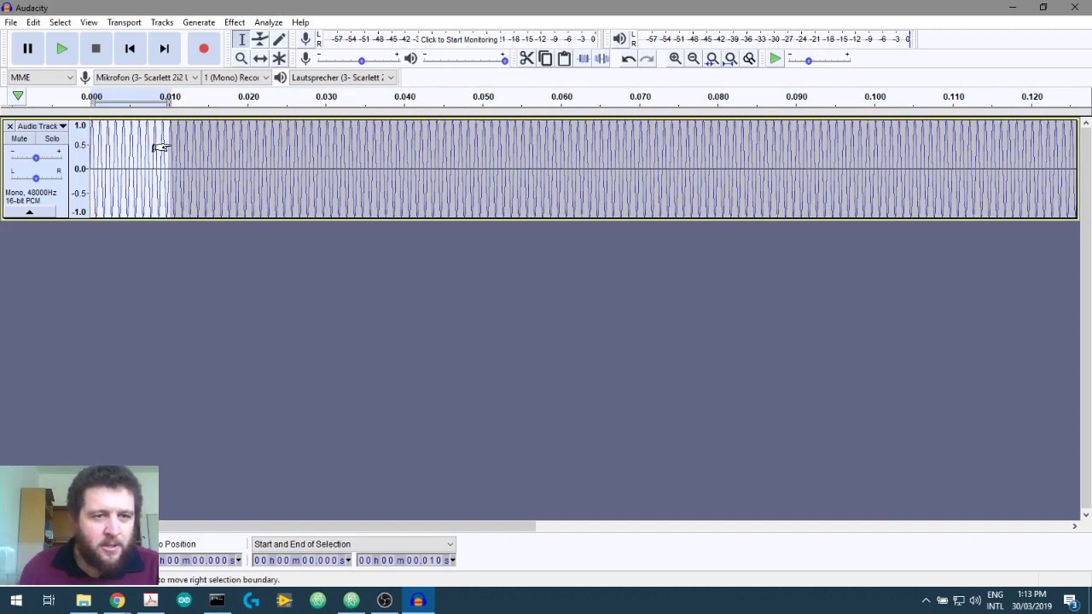
drag(160, 148, 169, 146)
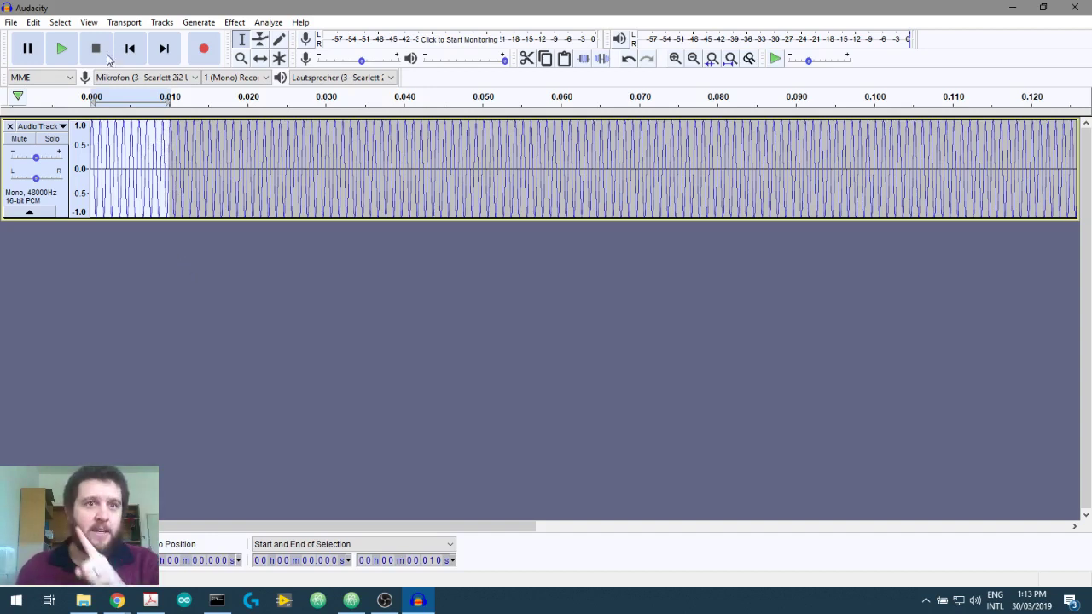
click(235, 26)
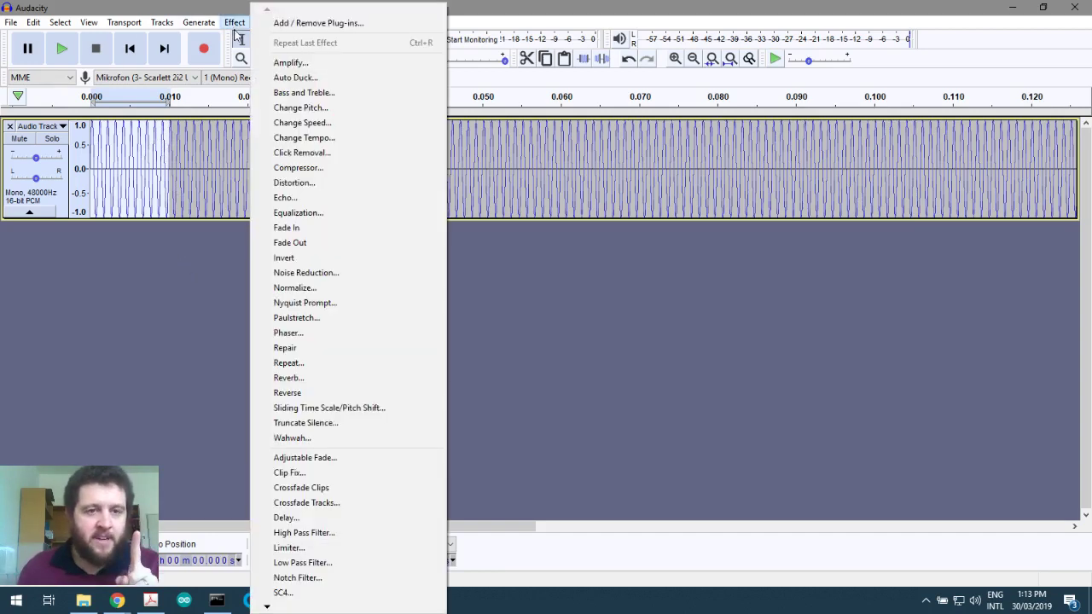
click(293, 228)
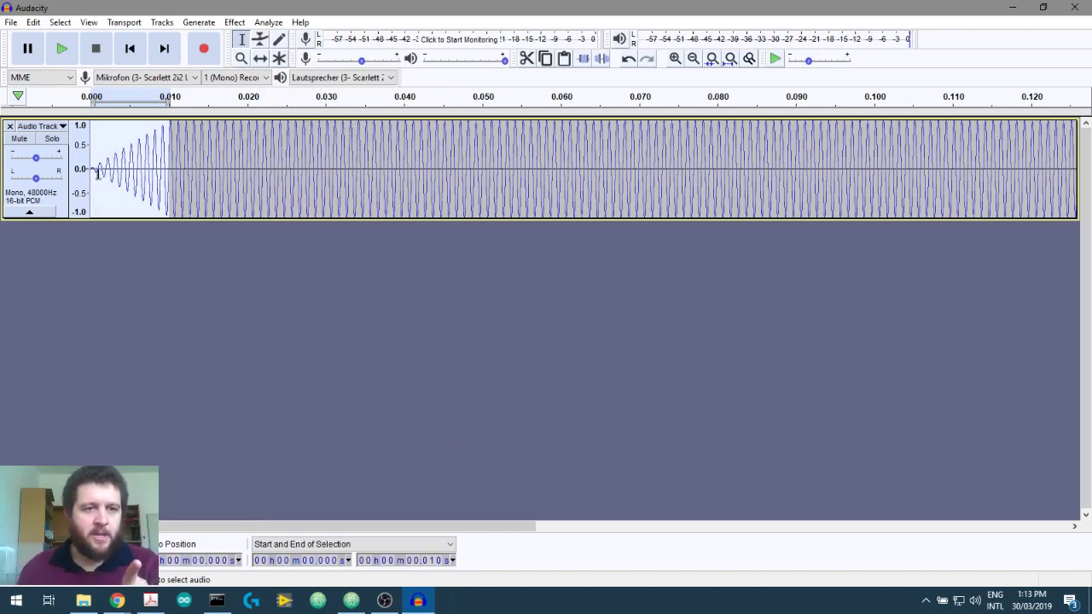
drag(362, 526, 952, 513)
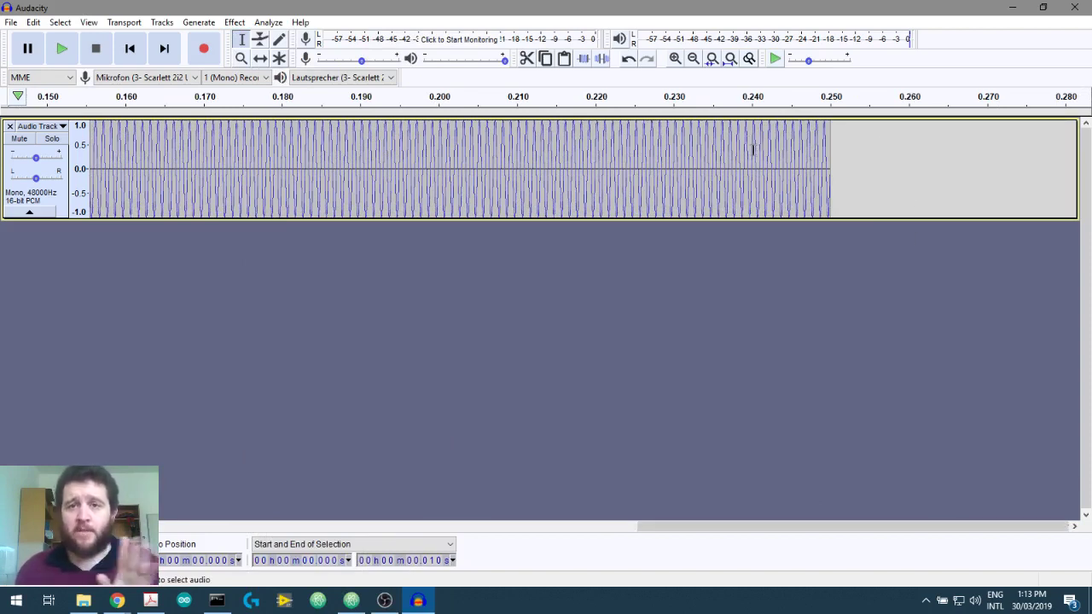
Select 0.240–0.250 s and apply Fade Out to the tone's last 10 ms
drag(755, 150, 815, 151)
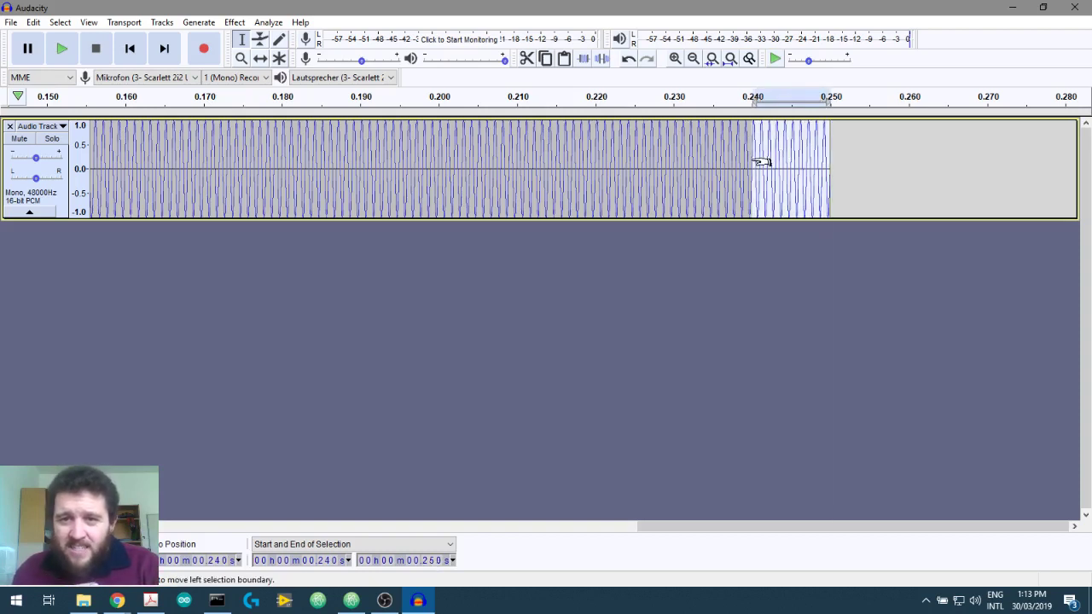
click(234, 23)
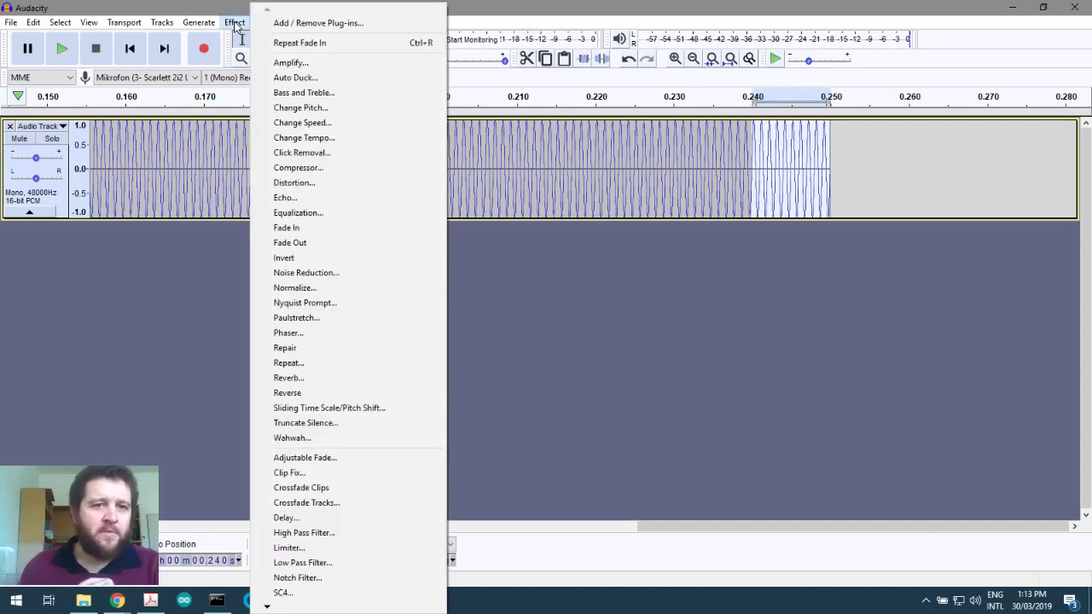
click(323, 243)
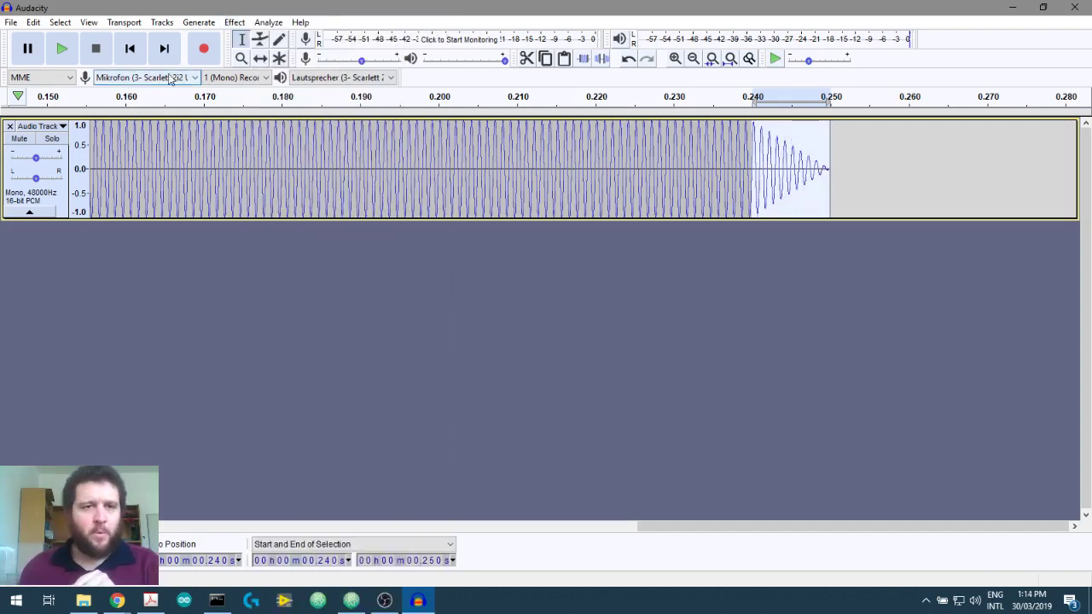
Play the faded tone from the start of the track, twice
click(129, 48)
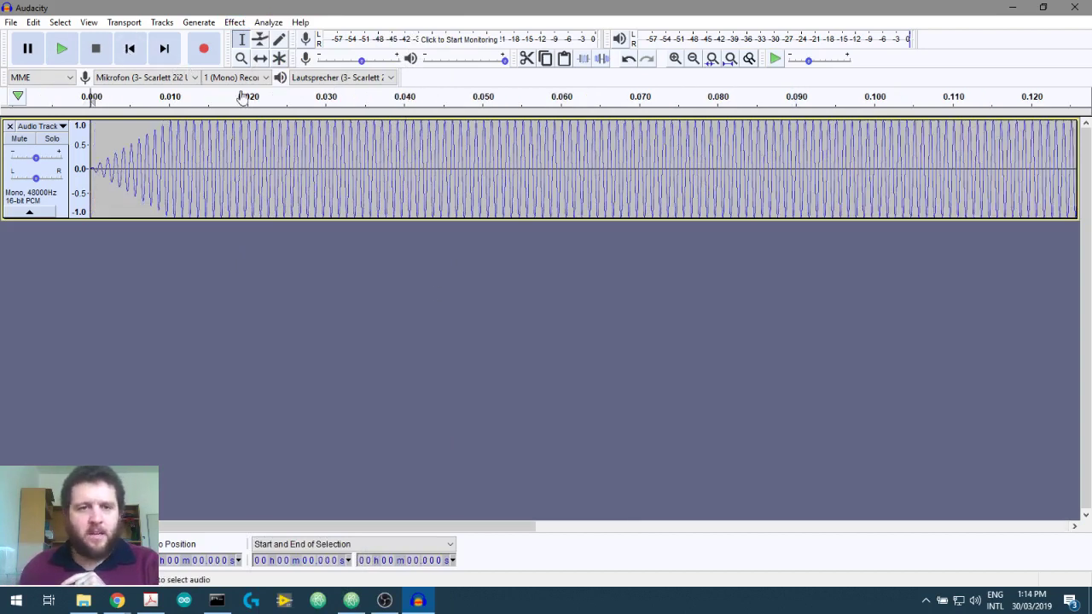
click(64, 49)
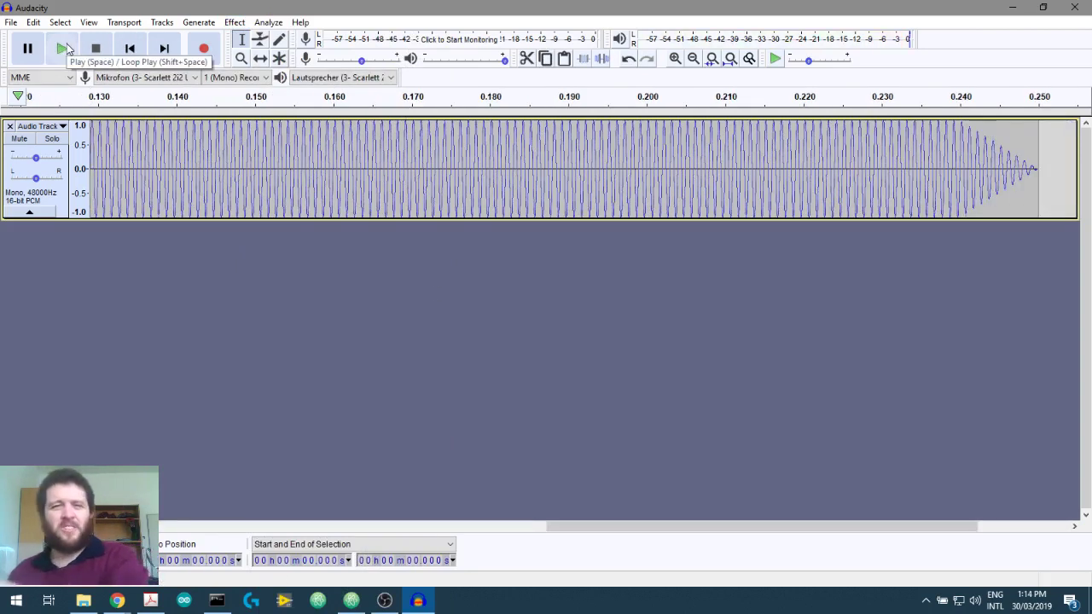
click(47, 51)
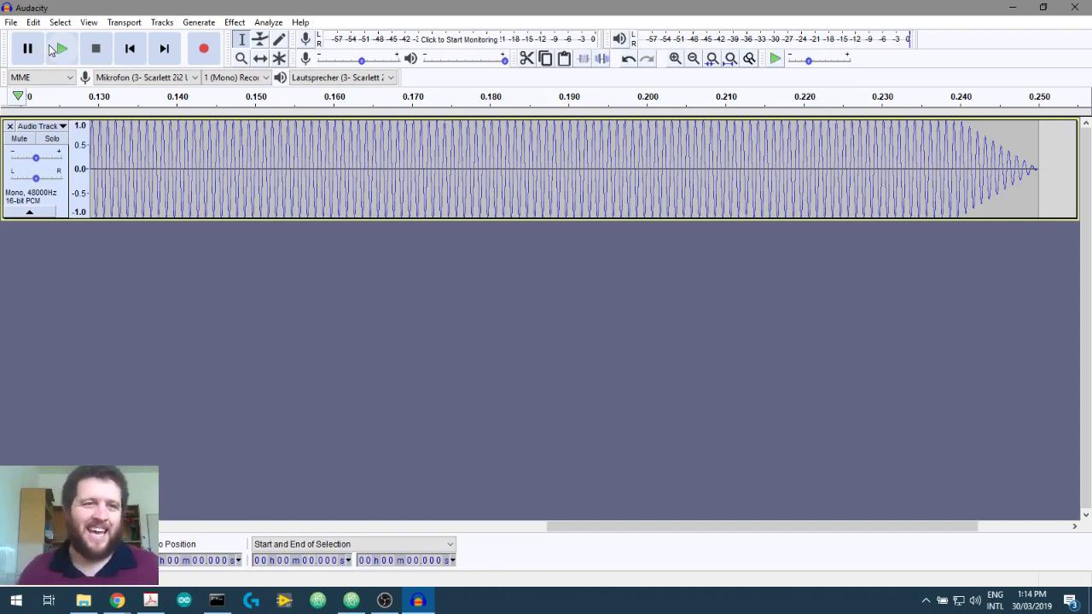
Export the tone as WAV to 1k250ms10rf.wav, replacing the existing file, with empty metadata
click(11, 23)
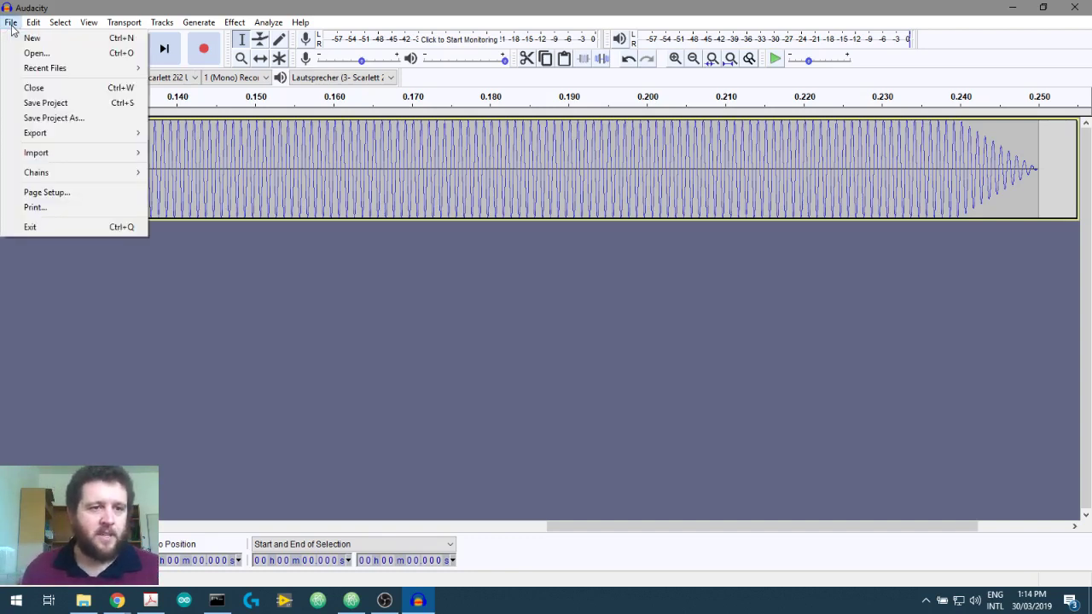
mouse_move(60, 134)
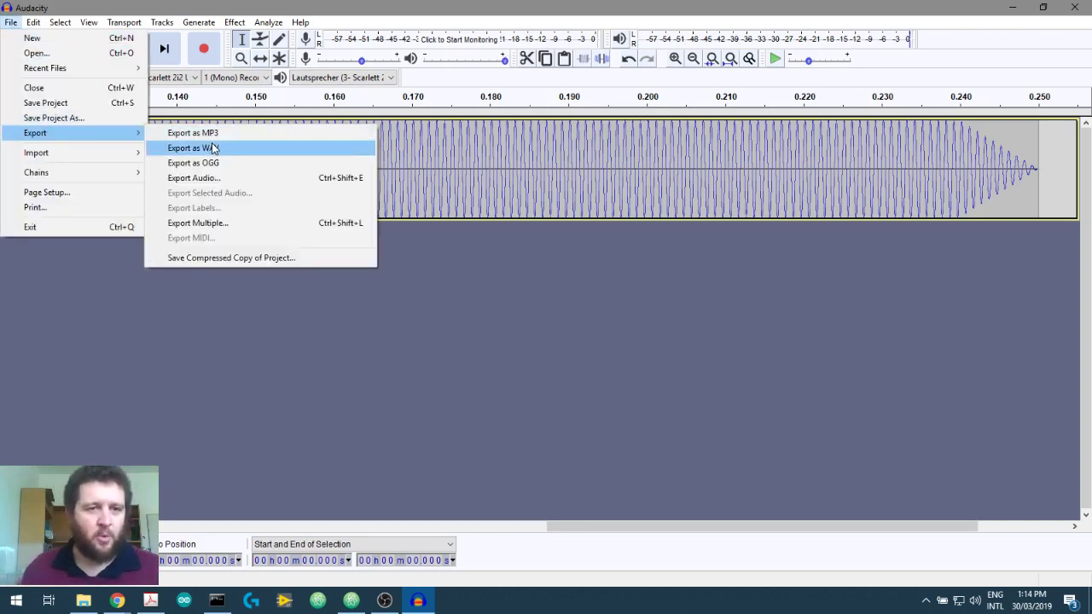
click(214, 148)
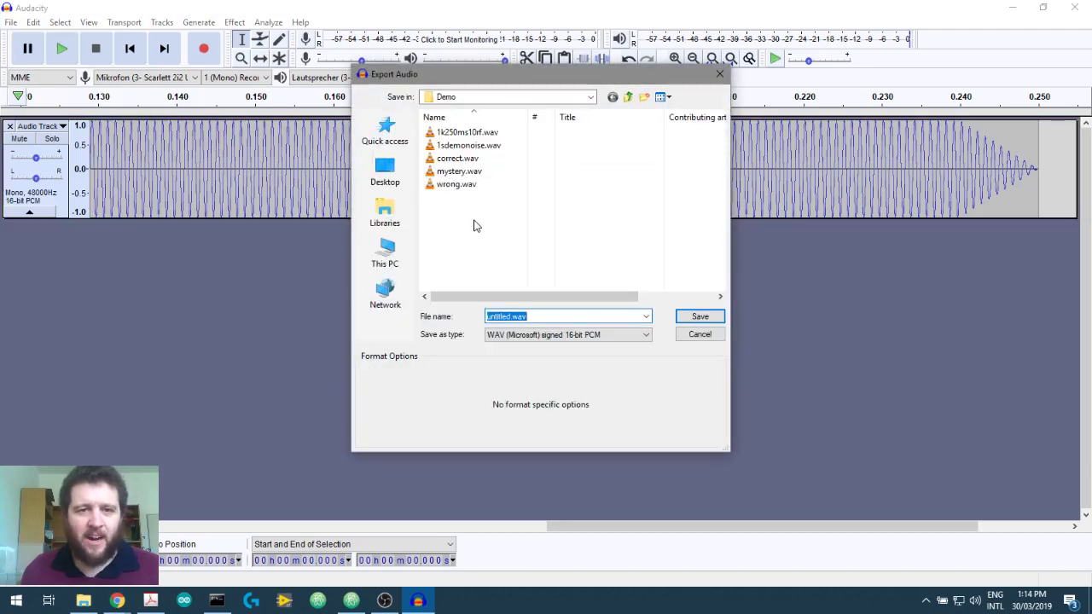
click(467, 133)
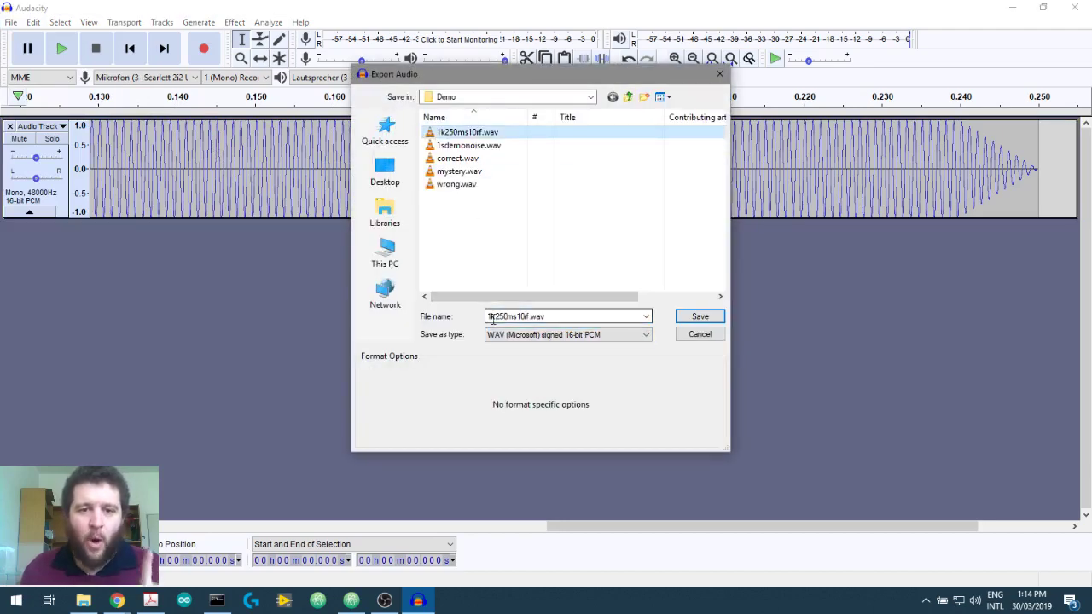
click(508, 316)
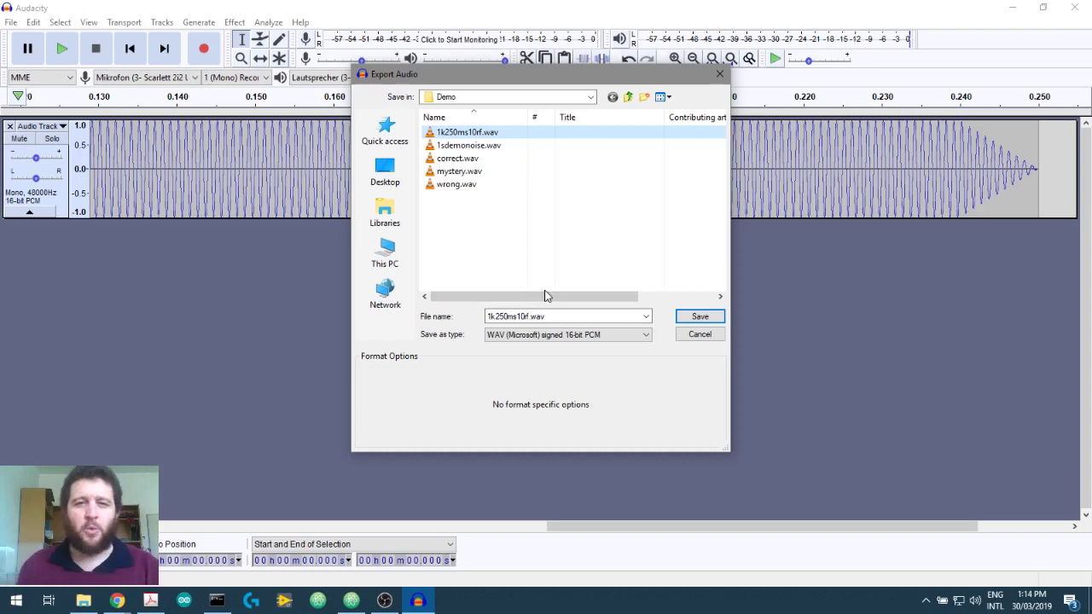
click(698, 318)
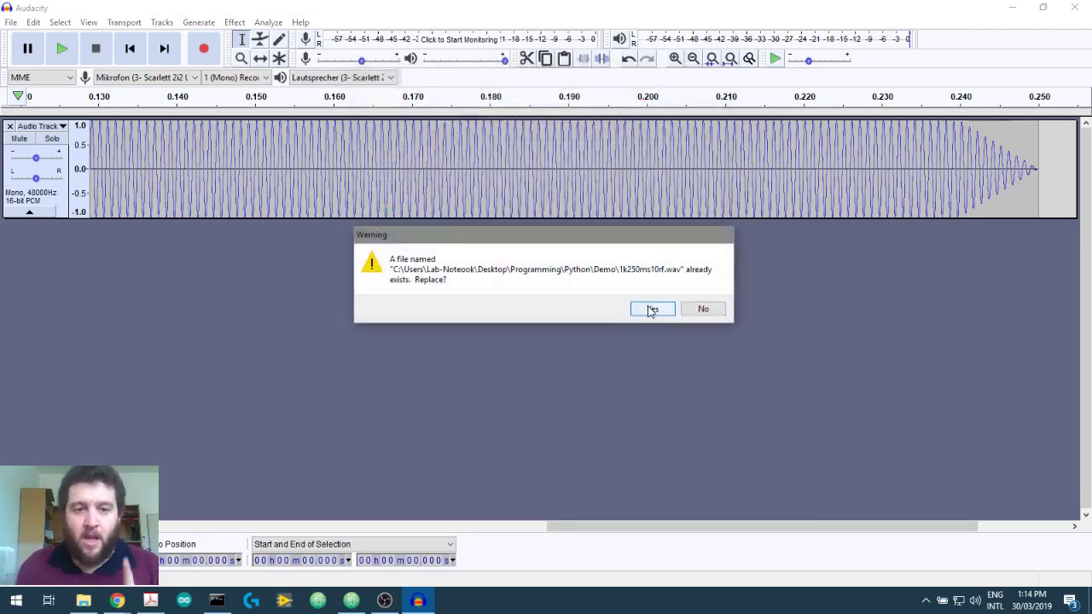
click(654, 313)
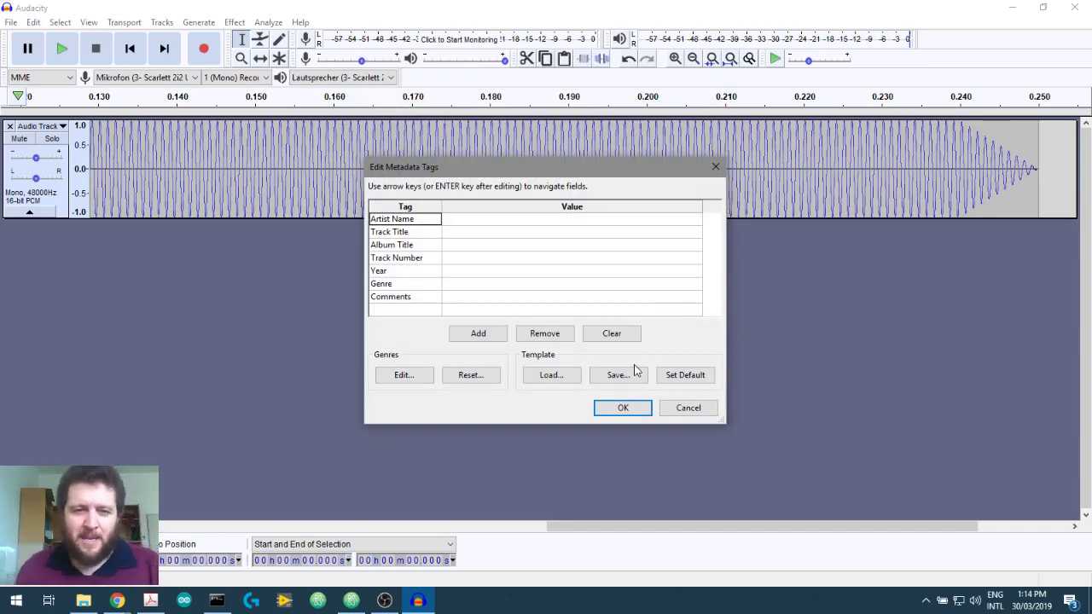
click(624, 409)
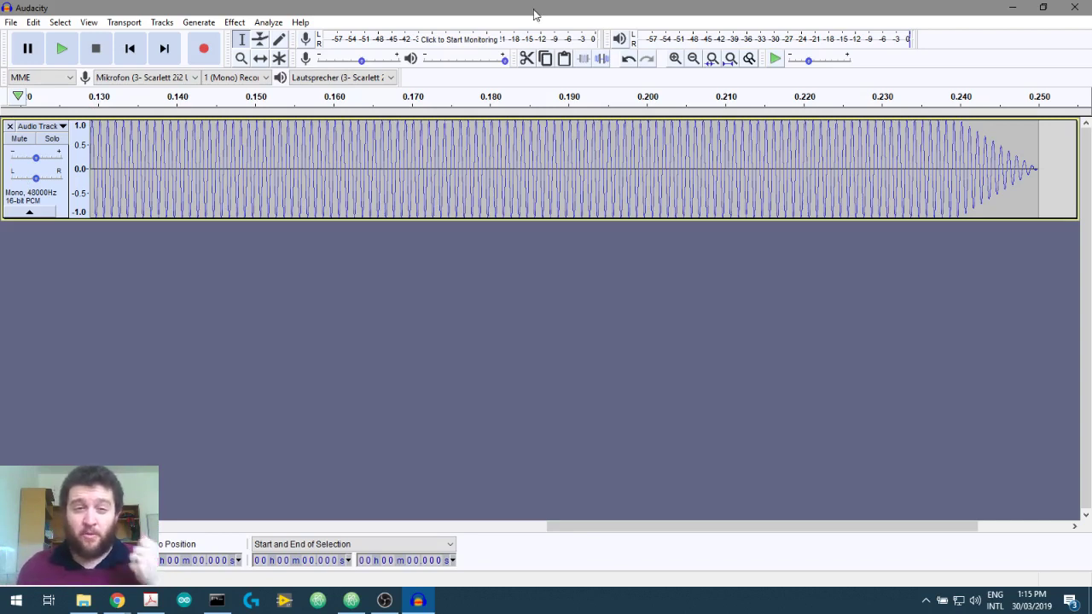
click(62, 49)
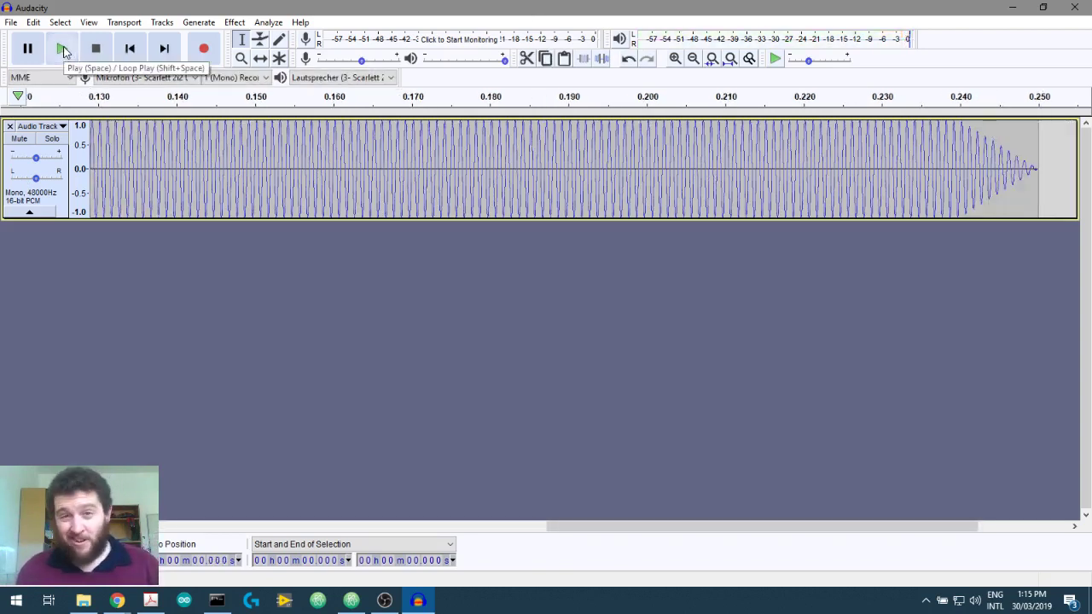